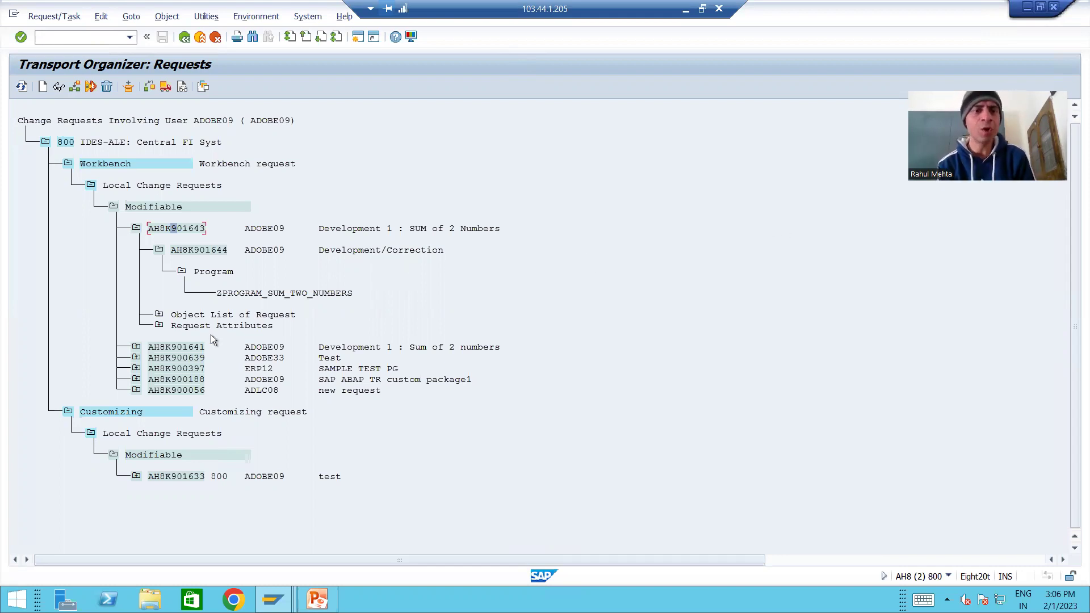
# - Highlight program ZPROGRAM_SUM_TWO_NUMBERS and request number AH8K901643 in the request tree
pyautogui.click(220, 295)
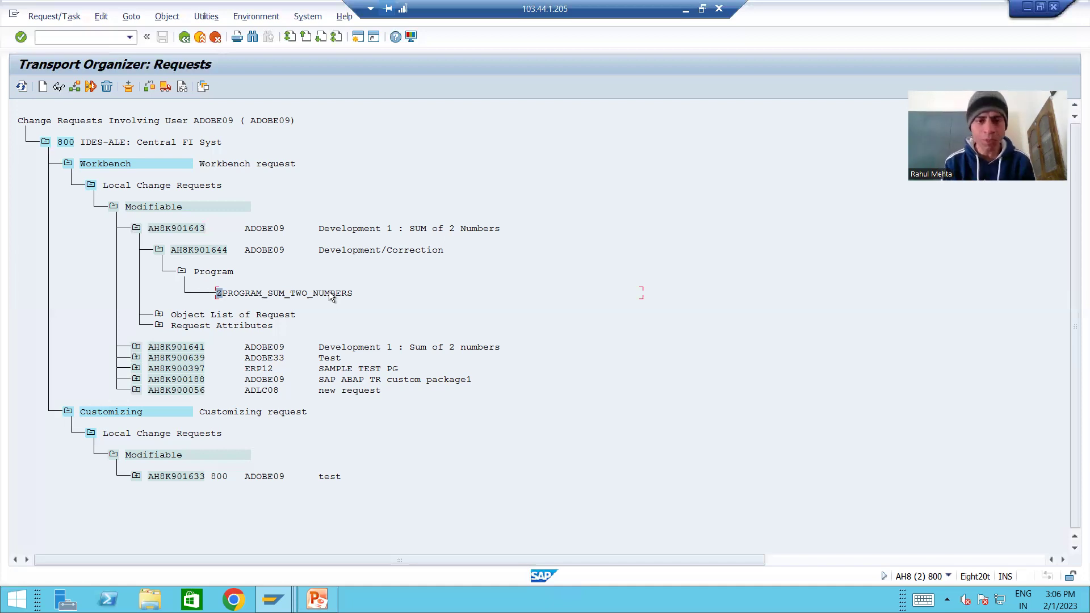
pyautogui.moveTo(217, 294); pyautogui.dragTo(356, 294)
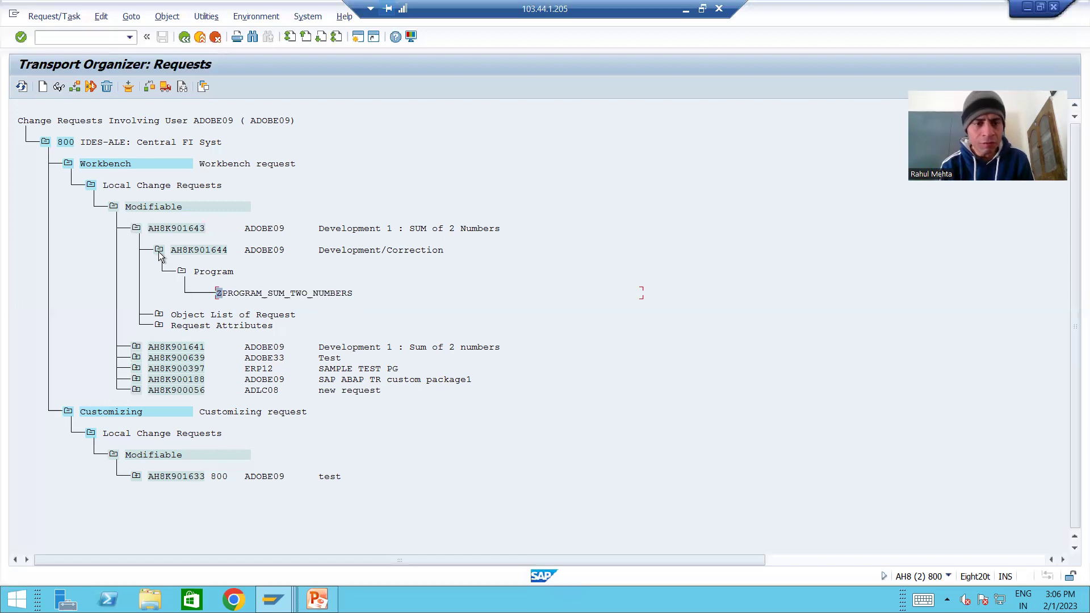
pyautogui.moveTo(148, 227); pyautogui.dragTo(198, 231)
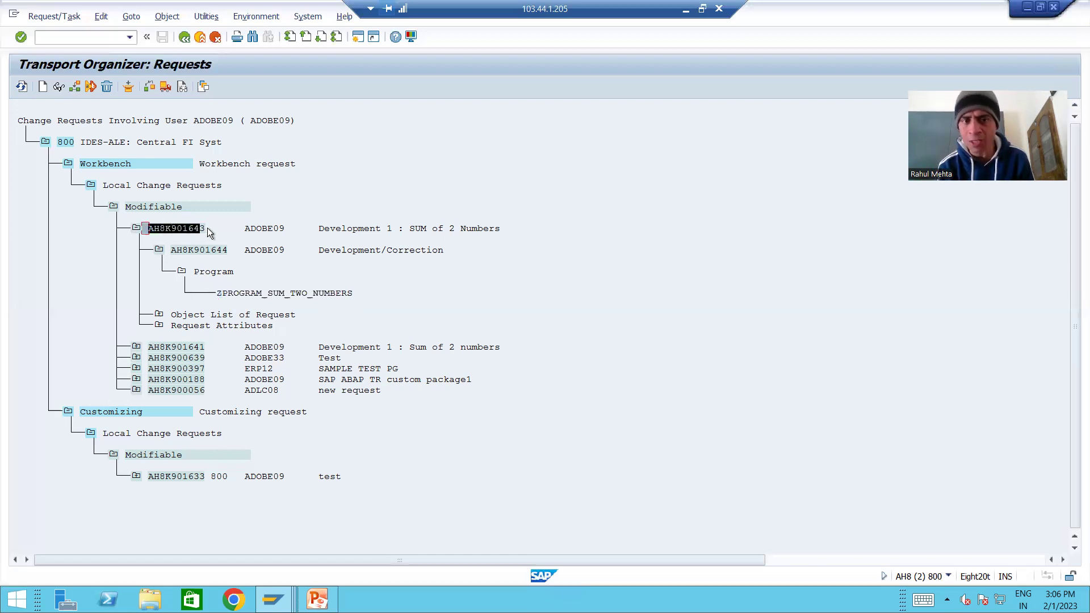
pyautogui.hotkey('ctrl', 'c')
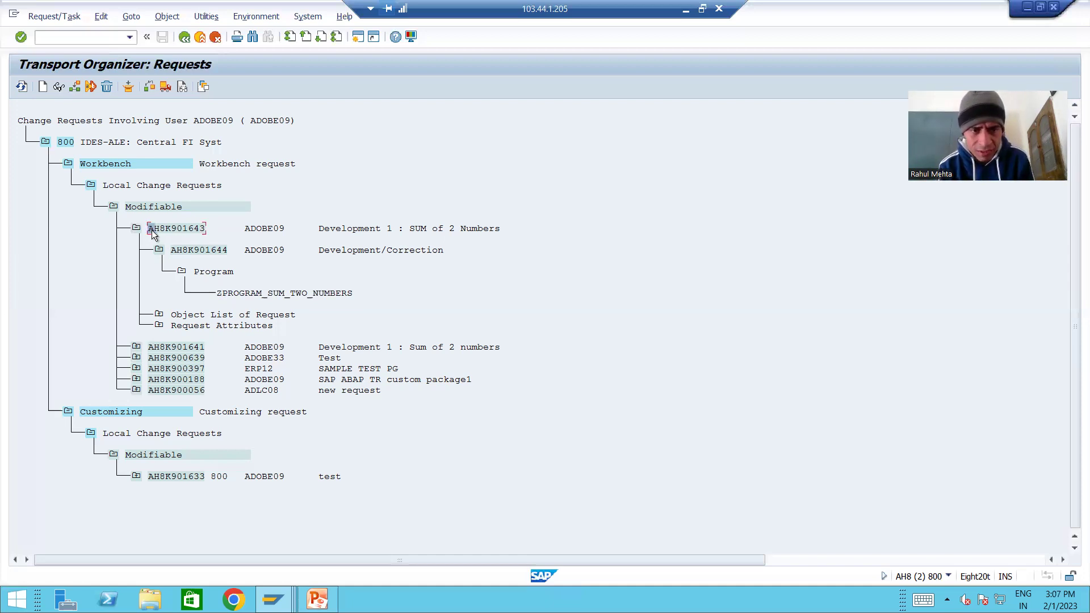
pyautogui.click(207, 233)
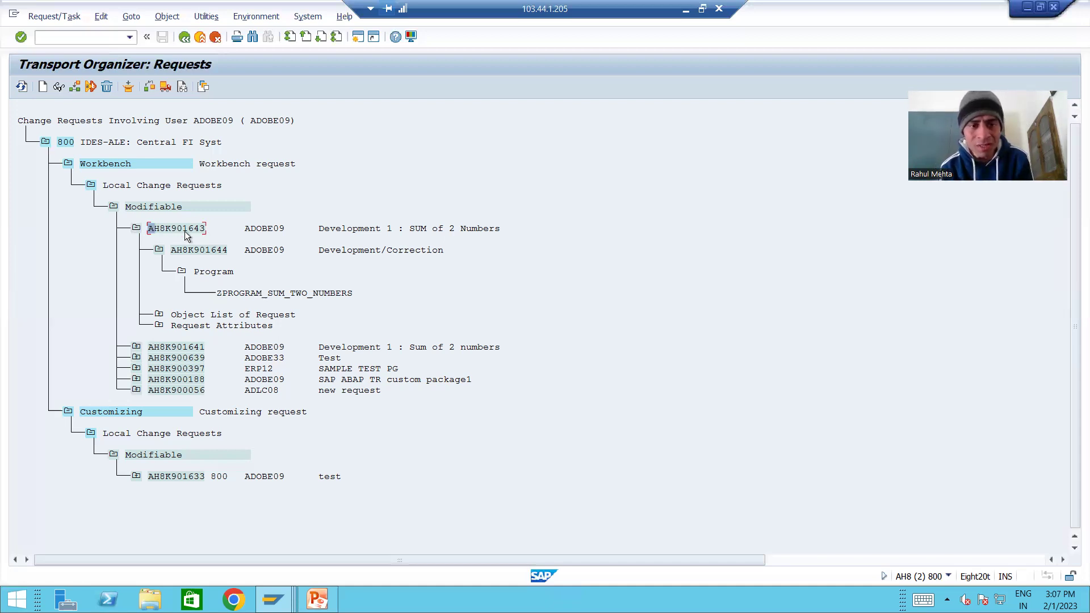
pyautogui.moveTo(149, 229); pyautogui.dragTo(205, 230)
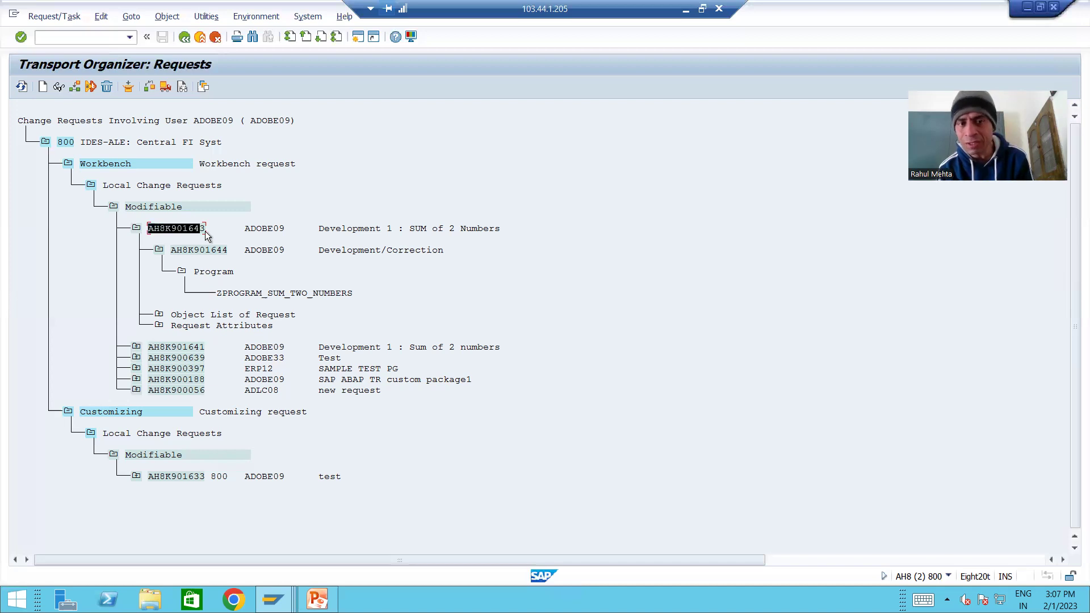
pyautogui.click(205, 230)
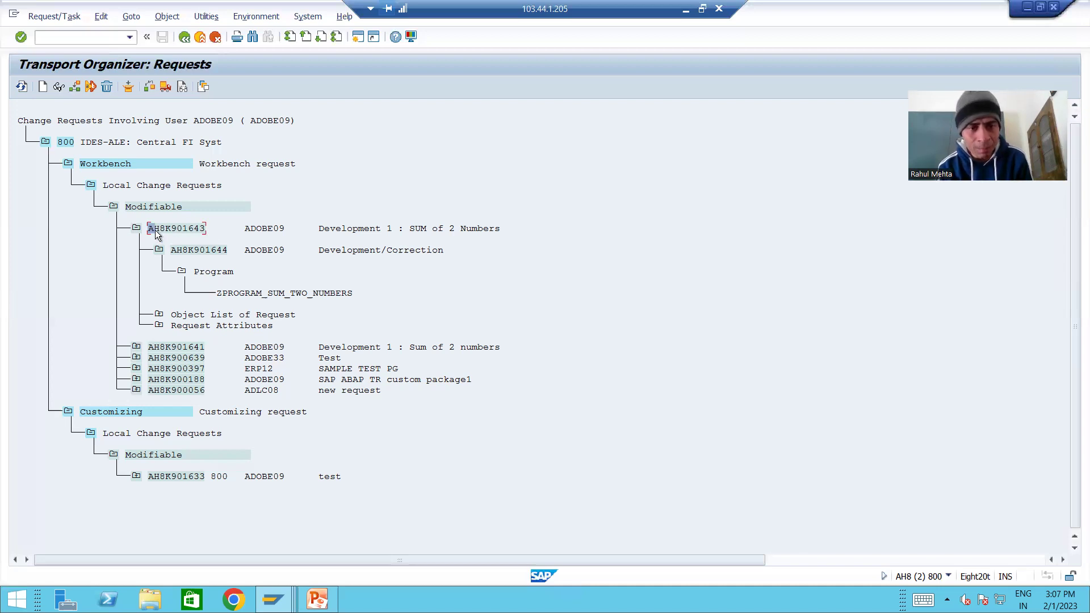
pyautogui.click(205, 229)
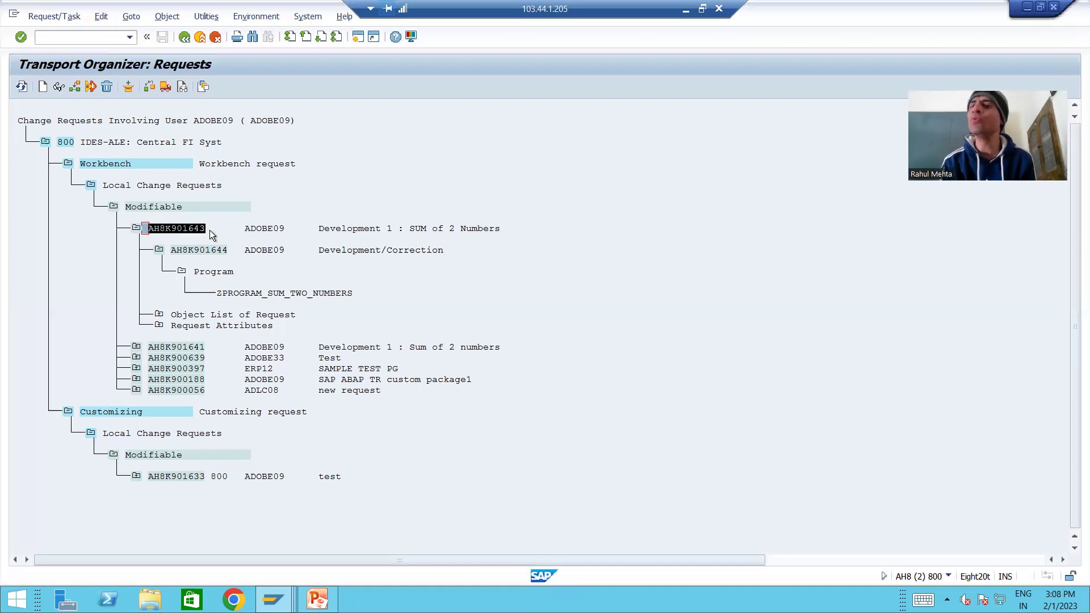
# - Focus the Modifiable group, then bring up PowerPoint slide 10 on transport request statuses
pyautogui.click(165, 211)
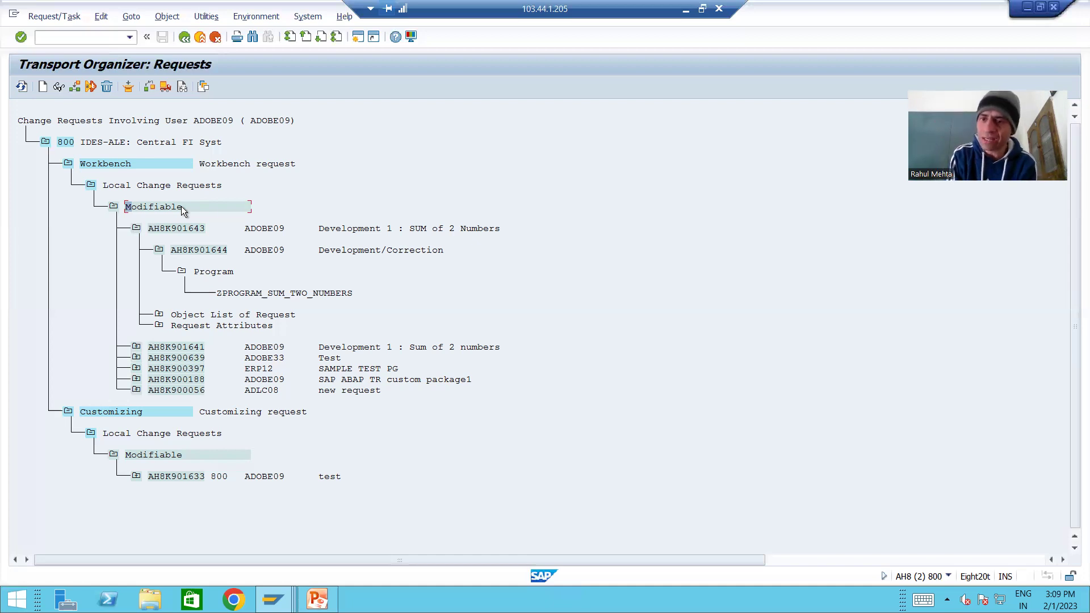
pyautogui.click(316, 598)
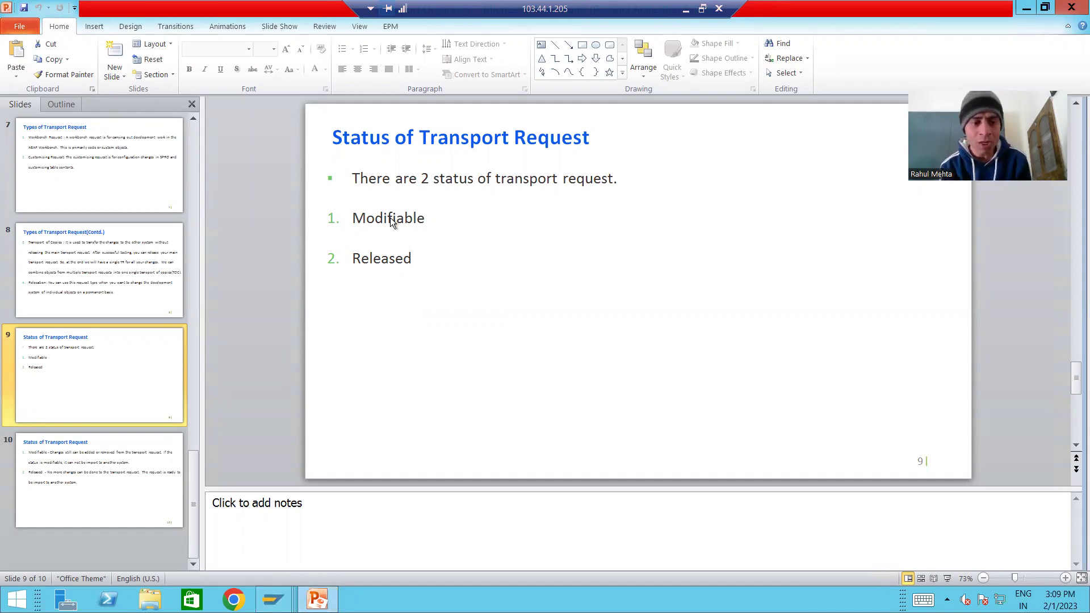
pyautogui.click(100, 475)
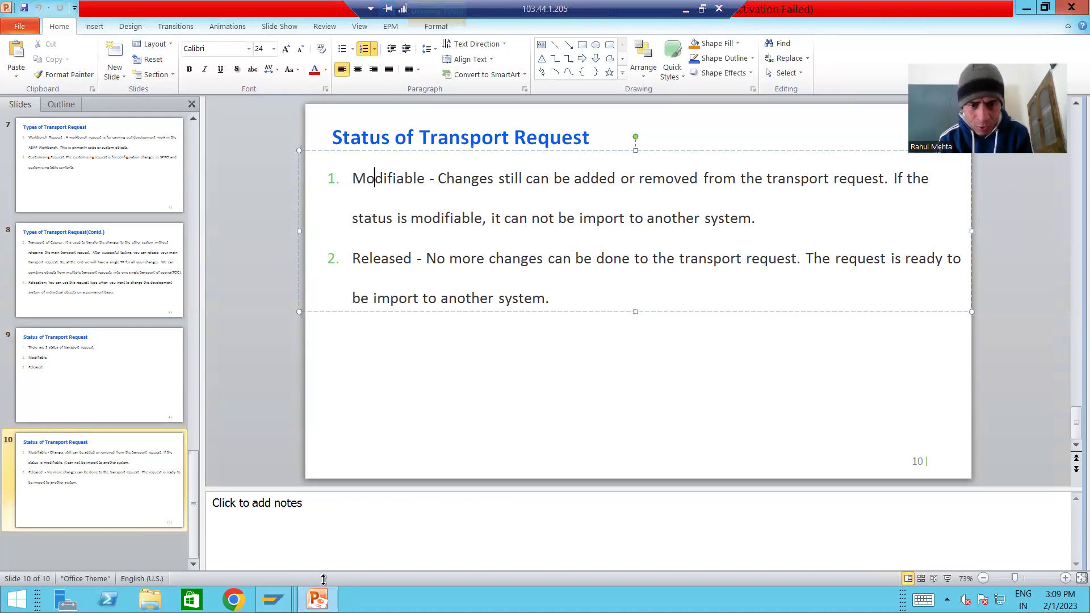
# - Return to the SAP 'Transport Organizer: Requests' window from the taskbar preview
pyautogui.moveTo(273, 599)
pyautogui.click(398, 529)
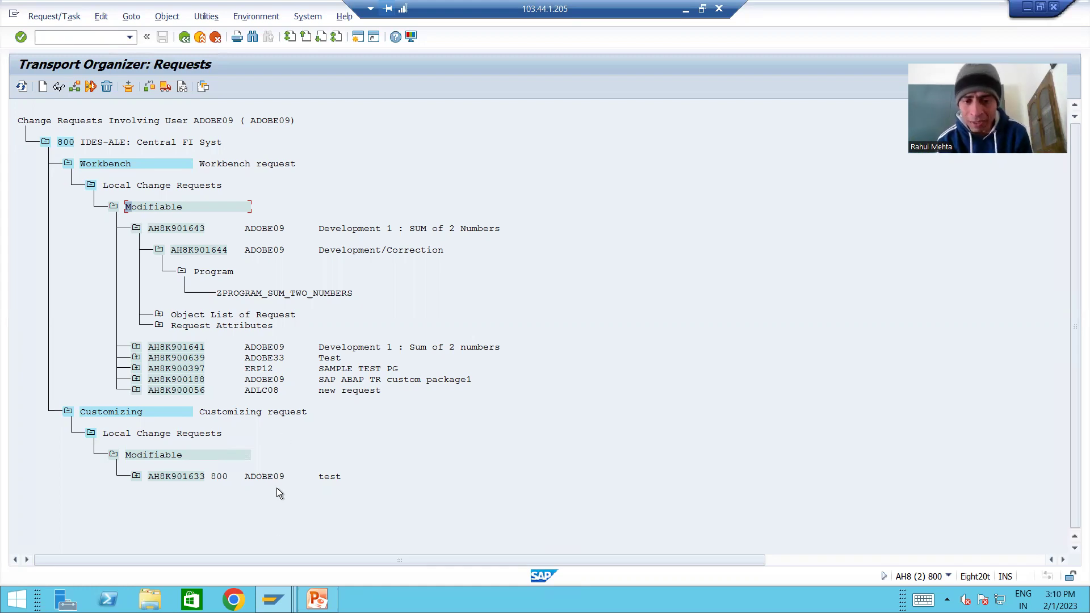
# - Switch back to PowerPoint's slide 10 'Status of Transport Request'
pyautogui.click(318, 599)
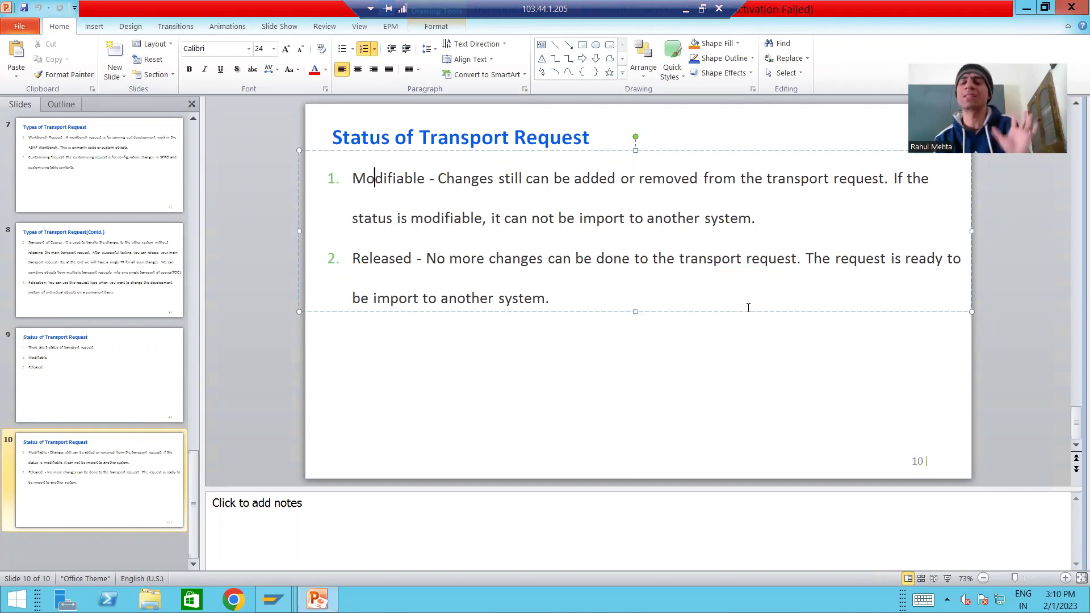
# - Highlight the Released definition on slide 10, stating requests are ready to import
pyautogui.hotkey('ctrl', 'Right')
pyautogui.hotkey('ctrl', 'Right')
pyautogui.hotkey('ctrl', 'Right')
pyautogui.hotkey('ctrl', 'Right')
pyautogui.hotkey('ctrl', 'Right')
pyautogui.hotkey('ctrl', 'Right')
pyautogui.hotkey('ctrl', 'Right')
pyautogui.hotkey('ctrl', 'Right')
pyautogui.hotkey('ctrl', 'Right')
pyautogui.hotkey('ctrl', 'Right')
pyautogui.hotkey('ctrl', 'Right')
pyautogui.hotkey('ctrl', 'Right')
pyautogui.hotkey('ctrl', 'Right')
pyautogui.hotkey('ctrl', 'Right')
pyautogui.hotkey('ctrl', 'End')
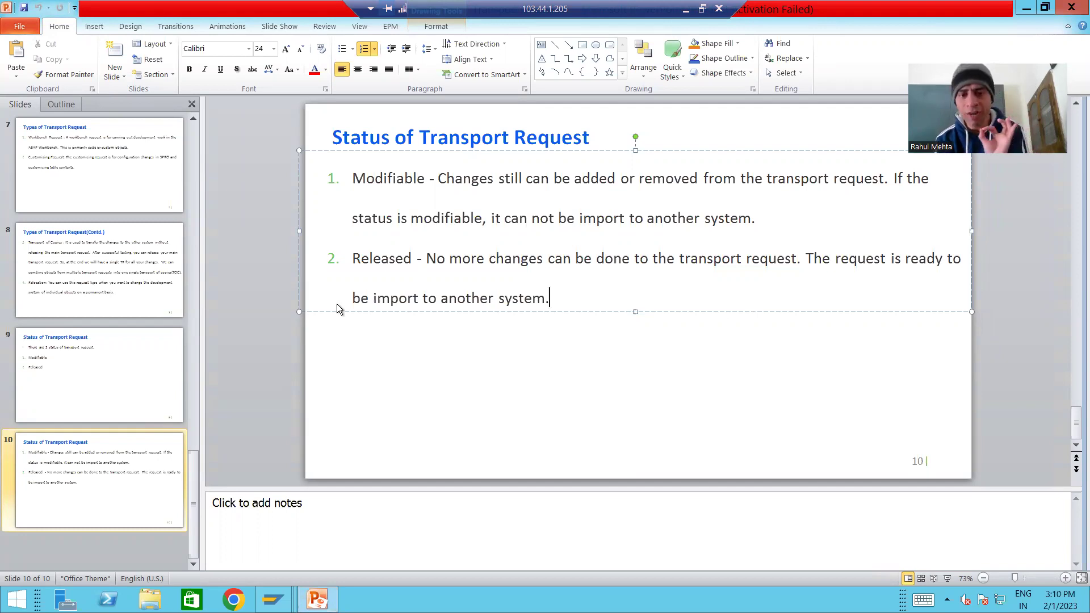
pyautogui.click(372, 258)
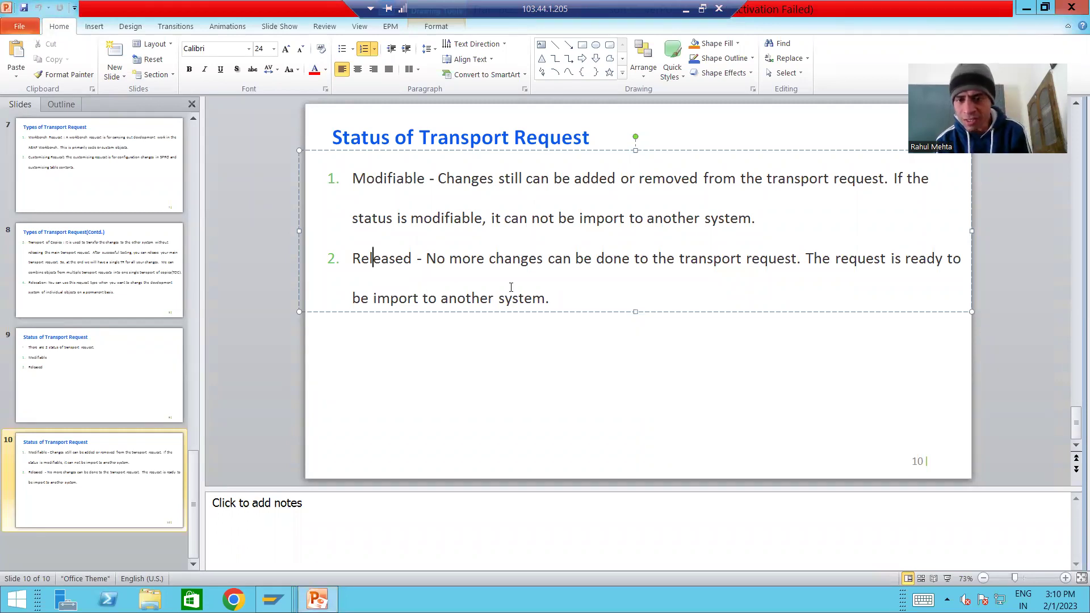
pyautogui.click(553, 262)
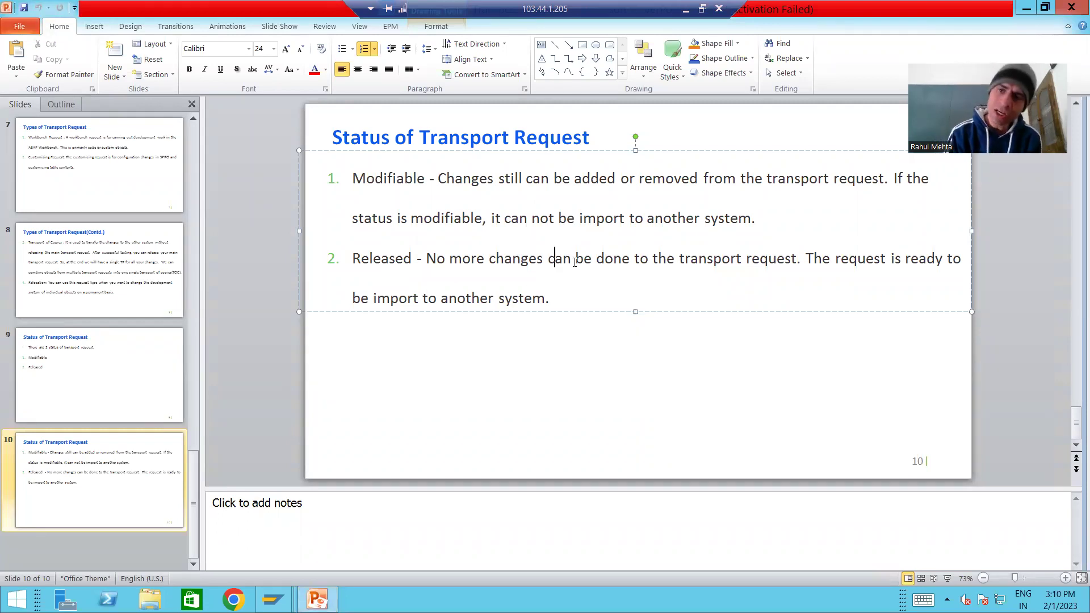
pyautogui.moveTo(801, 259); pyautogui.dragTo(819, 307)
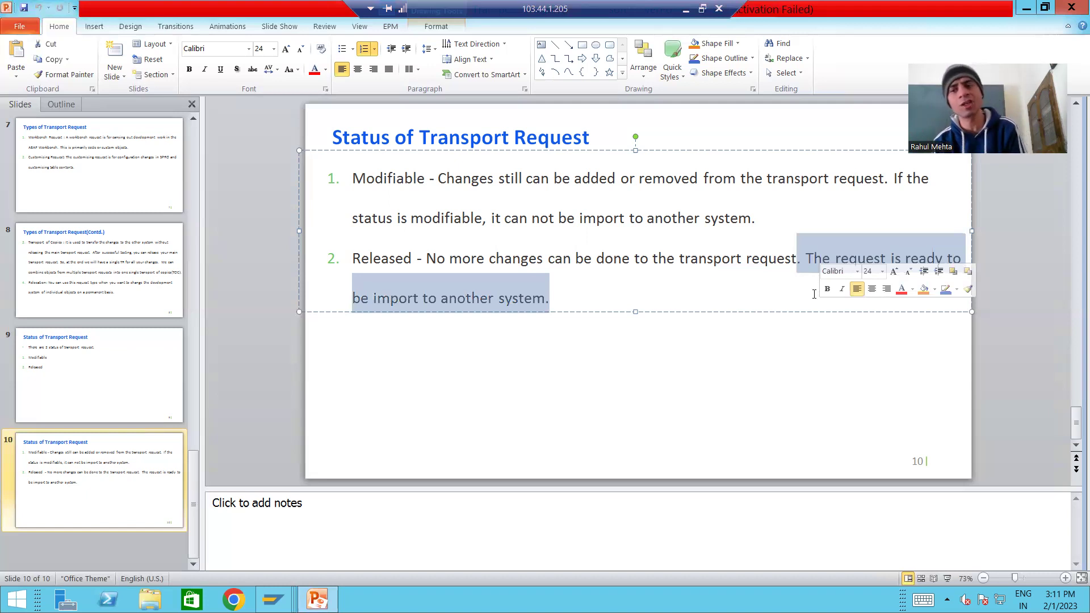
# - Deselect the text box and bring the SAP Transport Organizer requests window back
pyautogui.click(783, 373)
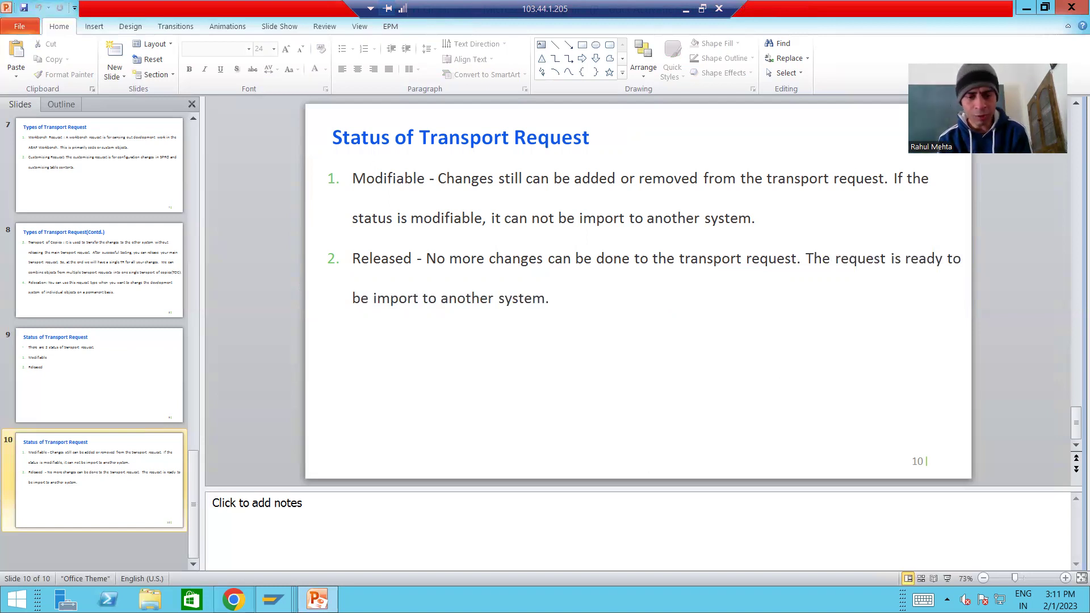
pyautogui.click(273, 599)
pyautogui.click(431, 522)
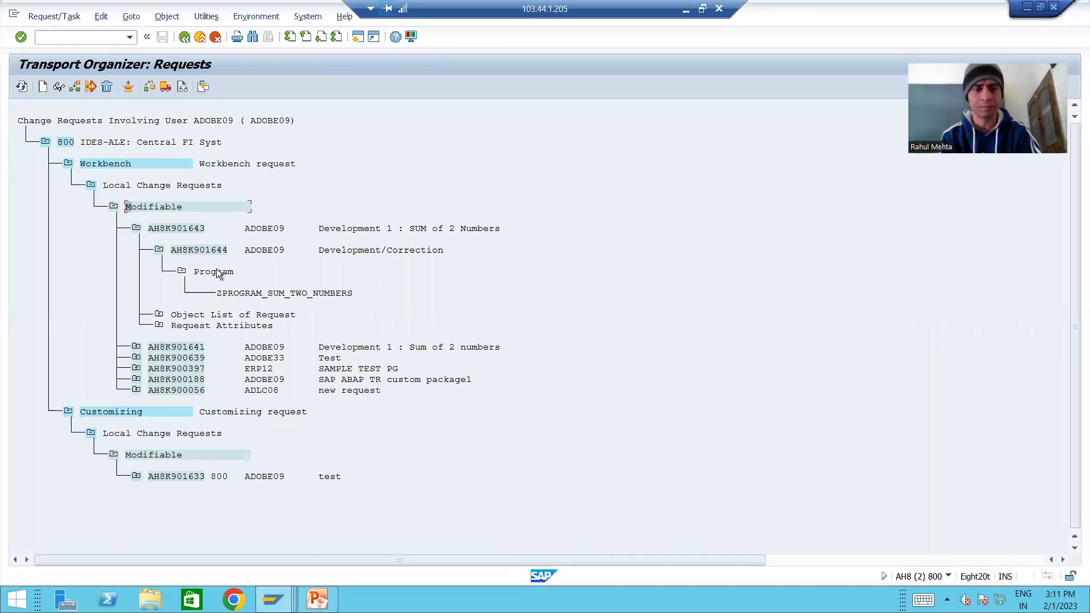
# - Select task AH8K901644 under request AH8K901643, highlighting both numbers along the way
pyautogui.click(220, 253)
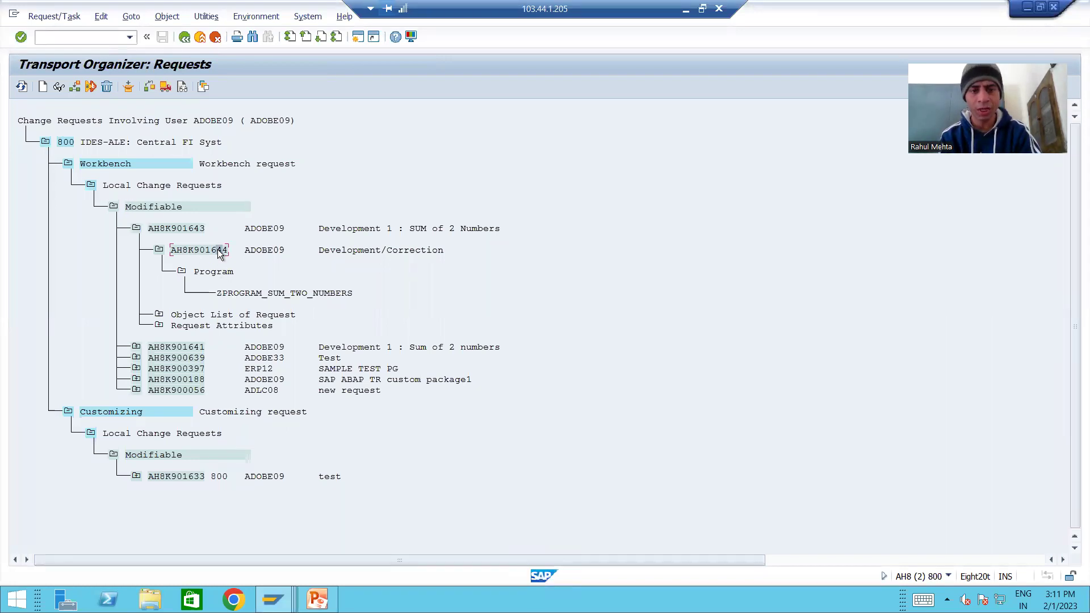
pyautogui.moveTo(172, 253); pyautogui.dragTo(229, 252)
pyautogui.click(149, 230)
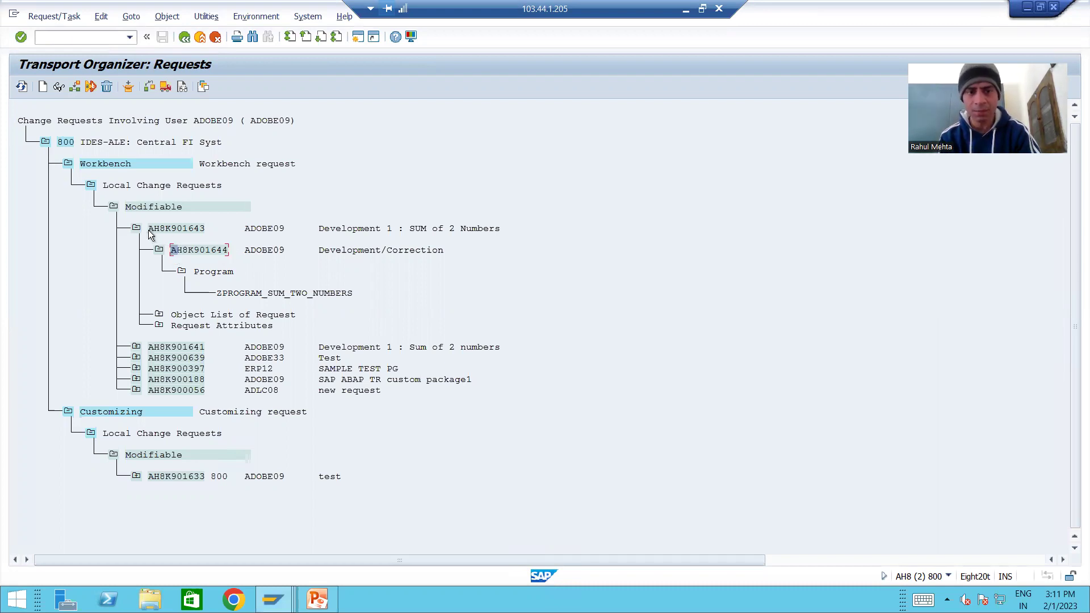
pyautogui.moveTo(171, 230); pyautogui.dragTo(212, 227)
pyautogui.click(213, 227)
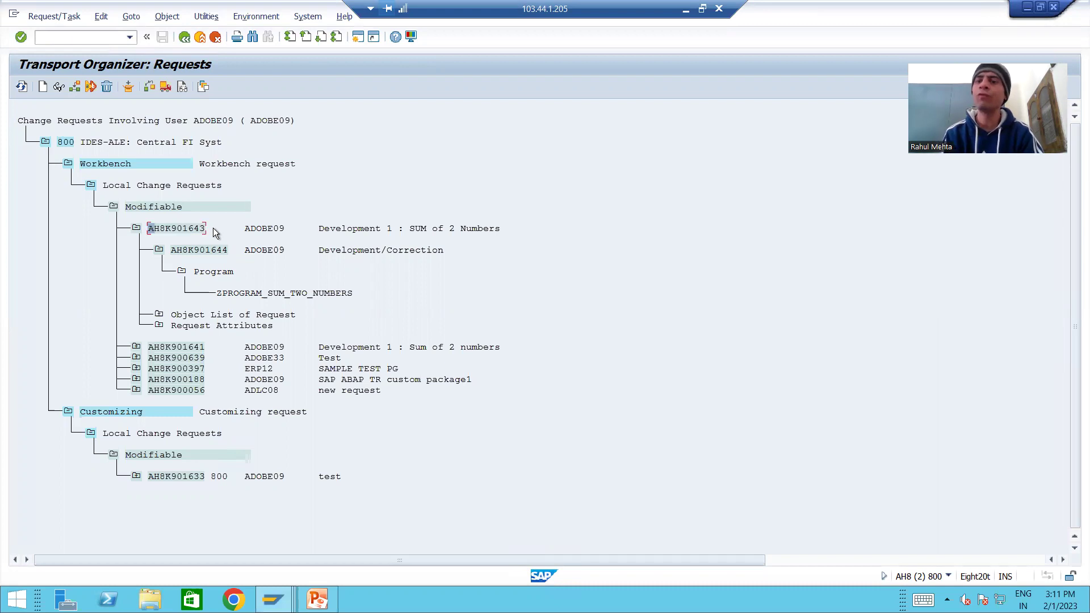
pyautogui.click(201, 253)
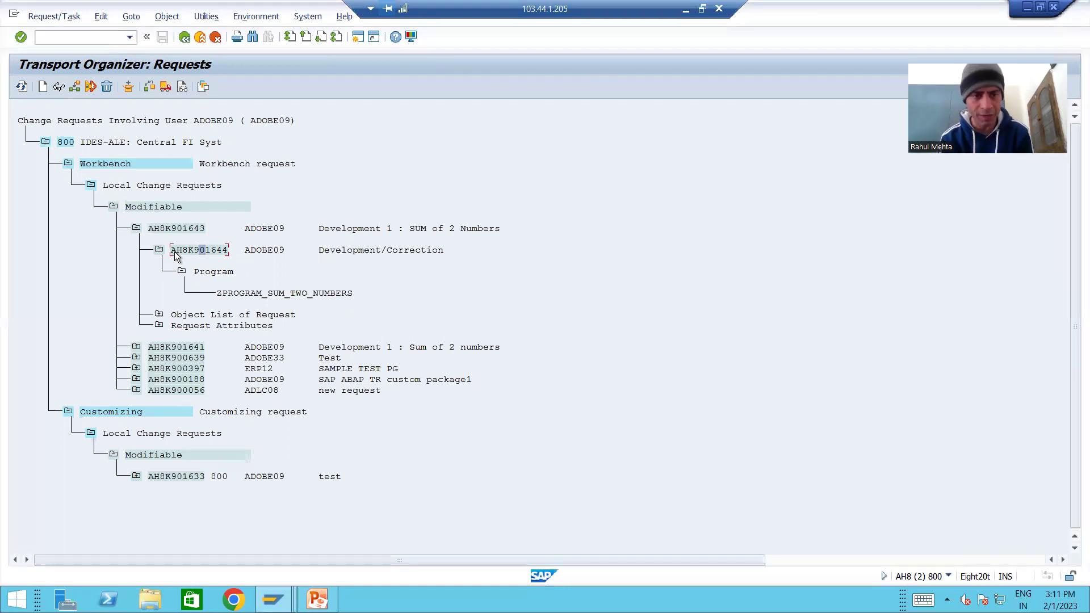
pyautogui.click(173, 251)
pyautogui.moveTo(187, 255); pyautogui.dragTo(238, 253)
pyautogui.click(214, 253)
pyautogui.click(210, 252)
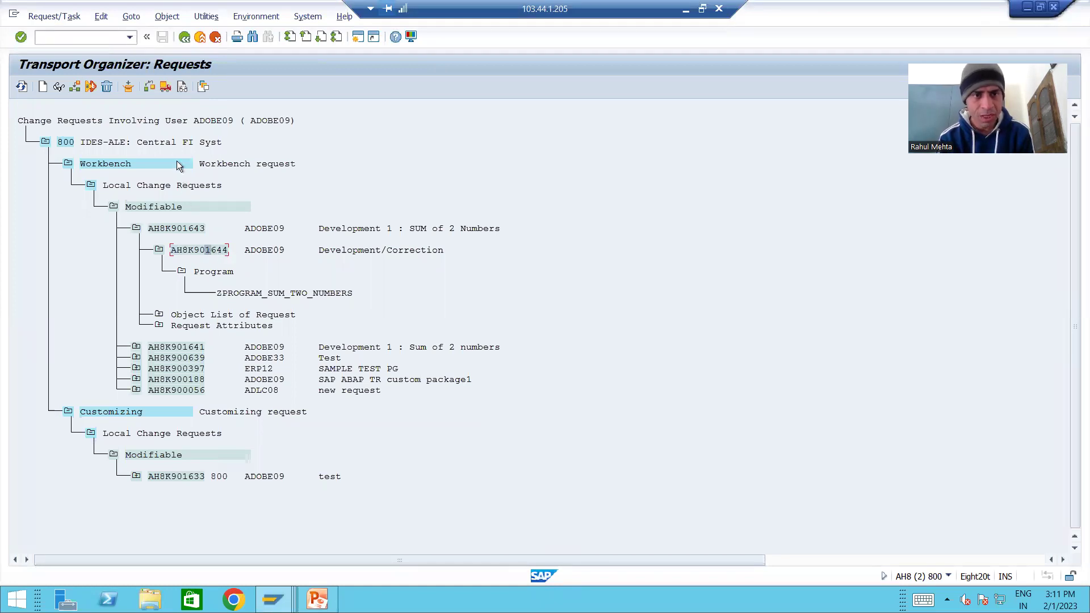
# - Release task AH8K901644 directly and highlight its number in the tree
pyautogui.click(165, 87)
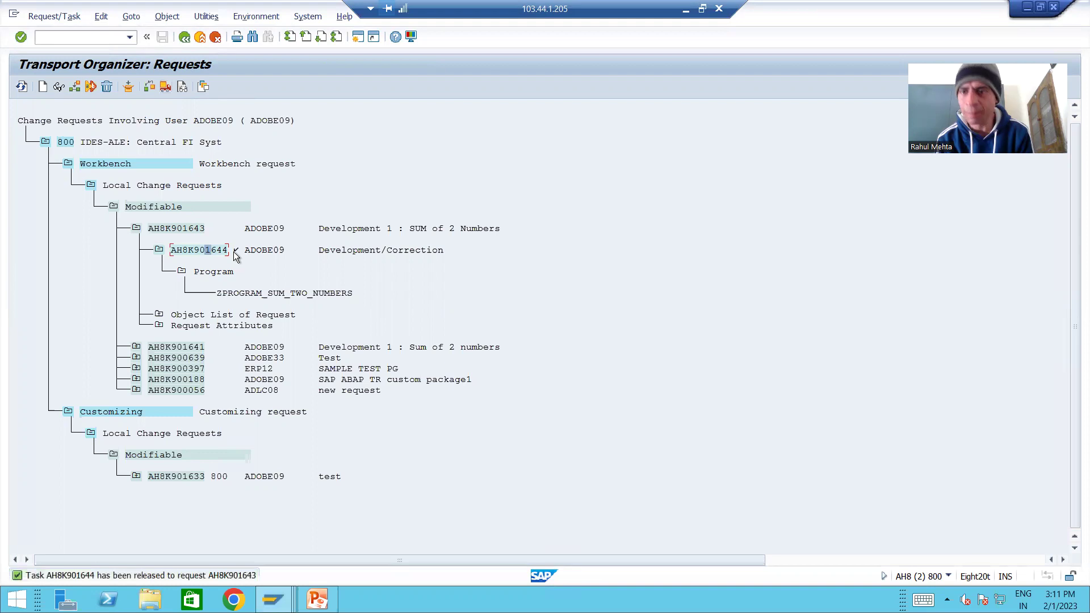
pyautogui.click(175, 250)
pyautogui.moveTo(172, 250); pyautogui.dragTo(233, 251)
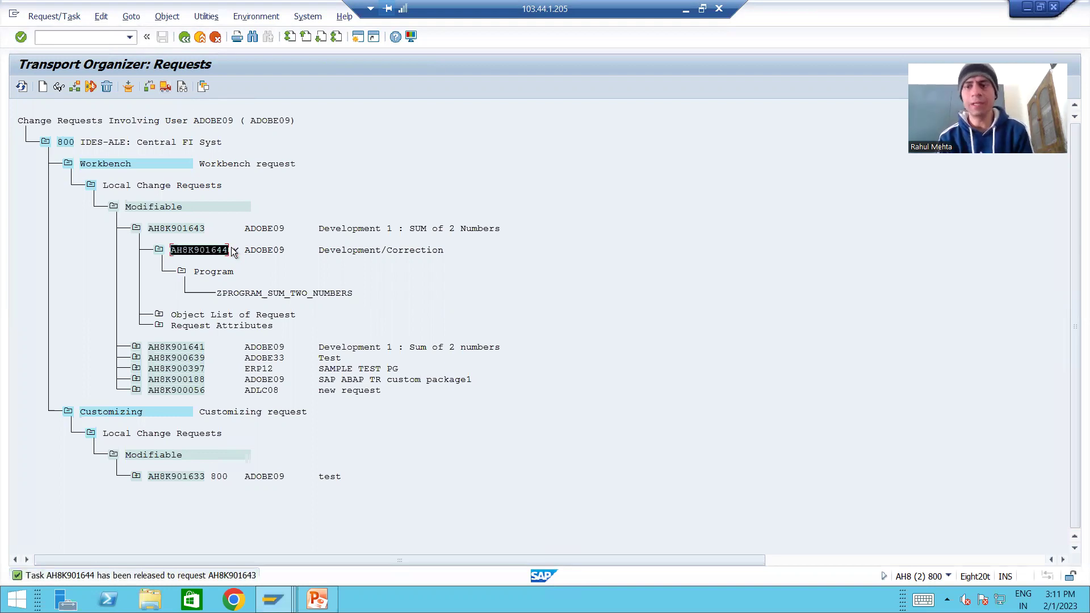
pyautogui.hotkey('ctrl', 'c')
# - Release request AH8K901643, refresh the tree, and go back with F3
pyautogui.click(196, 229)
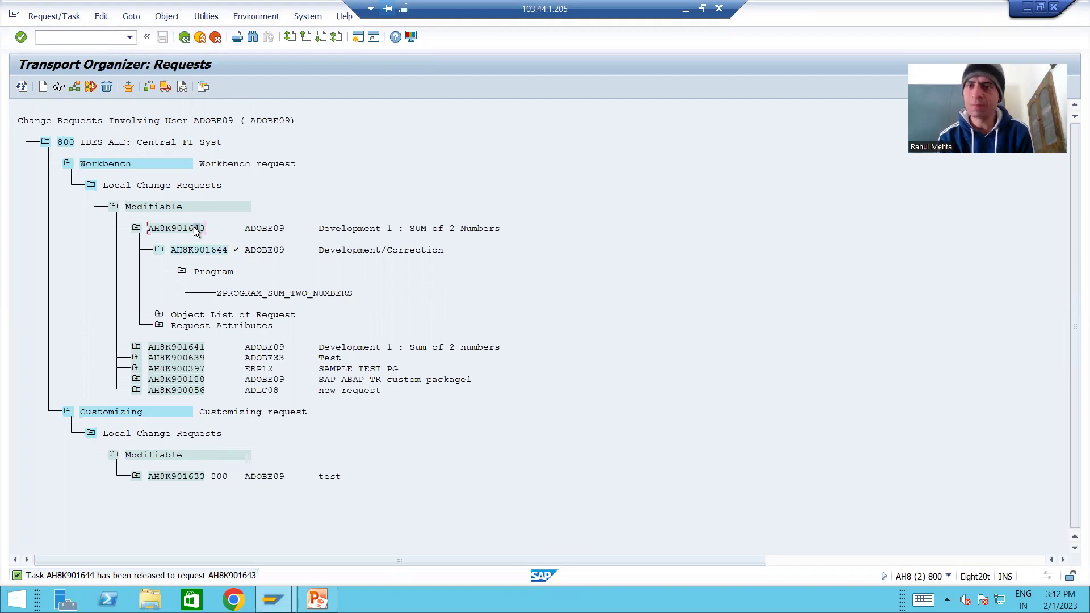
pyautogui.click(165, 87)
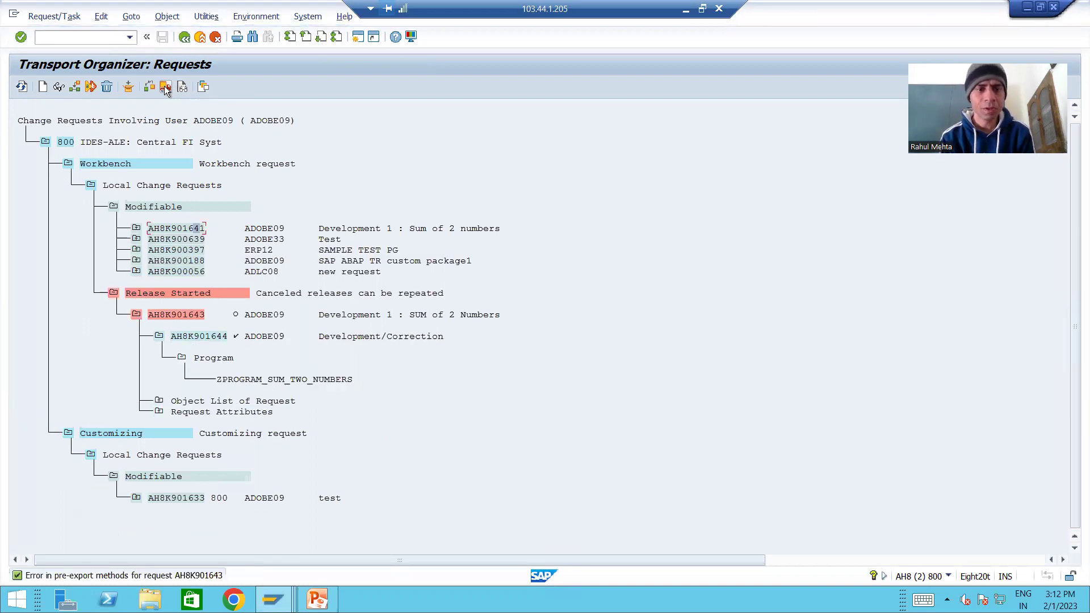
pyautogui.click(22, 88)
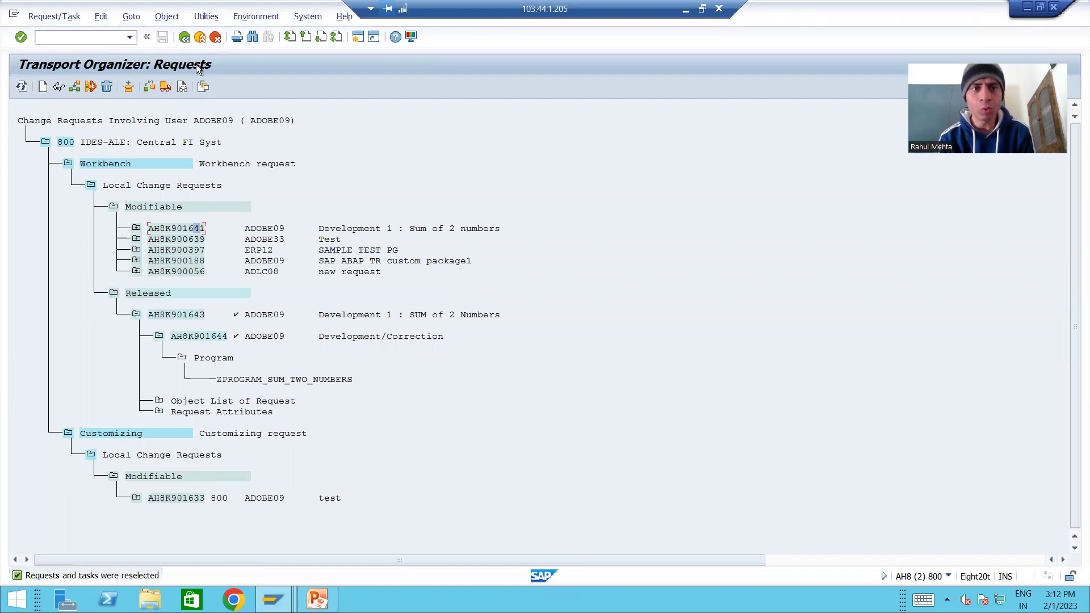
pyautogui.press('F3')
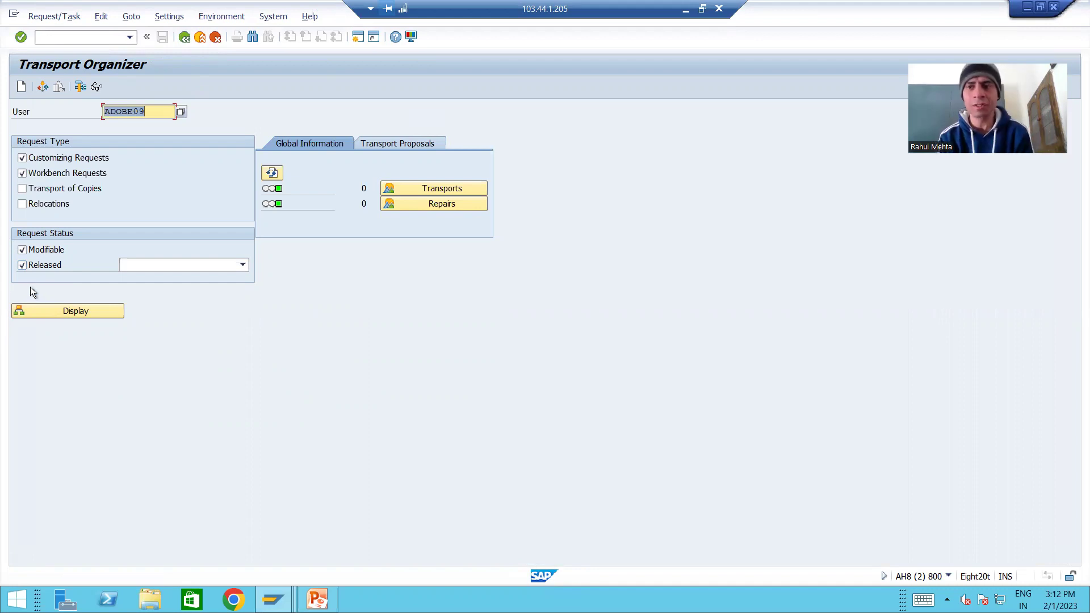
# - Display the requests and expand released request AH8K901643 to show task AH8K901644
pyautogui.click(46, 311)
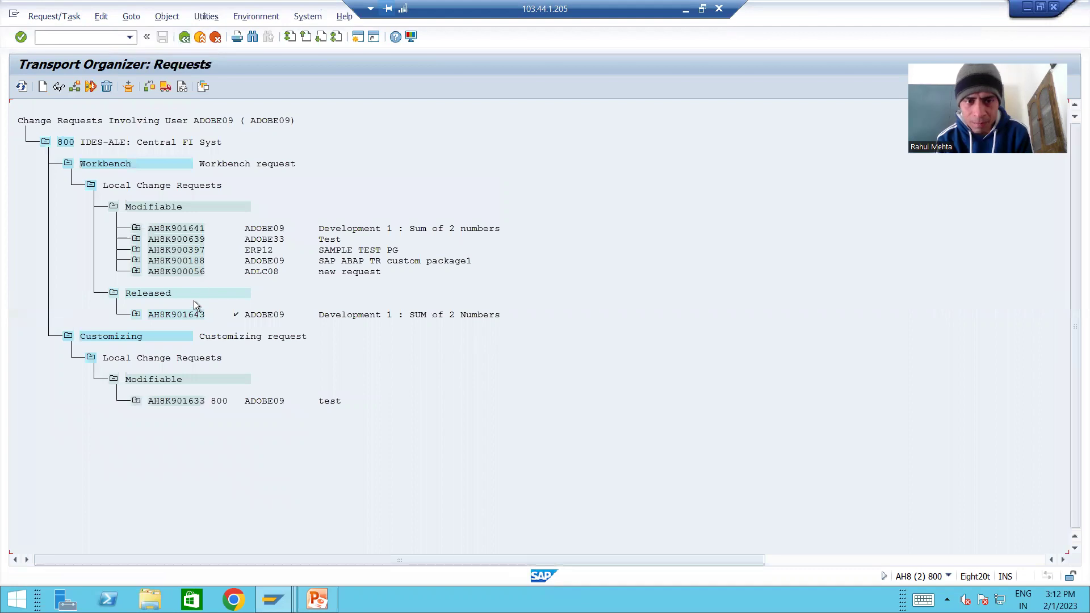
pyautogui.click(161, 206)
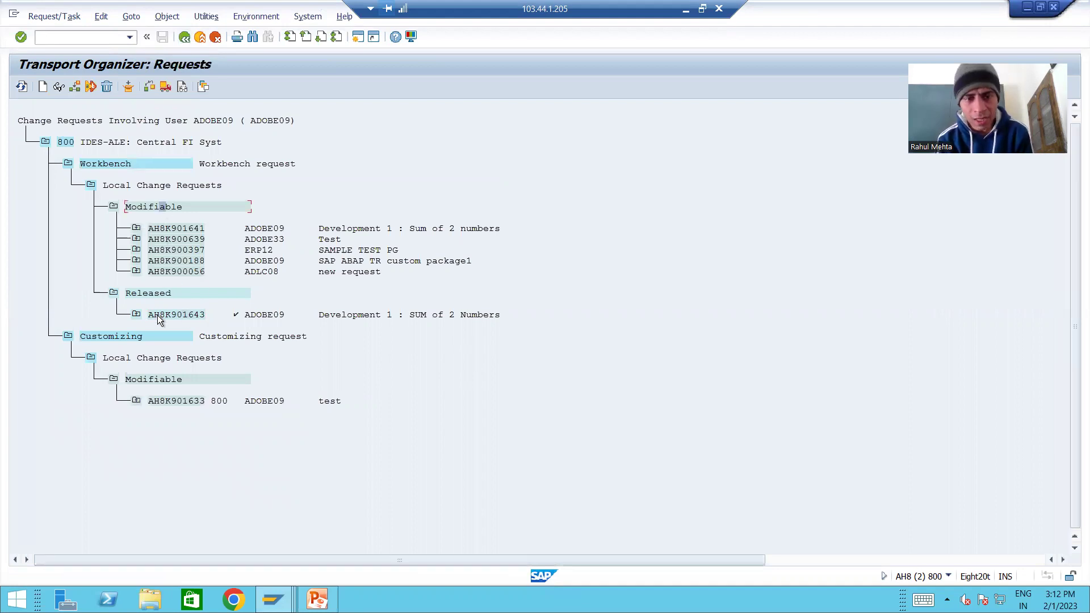
pyautogui.click(167, 315)
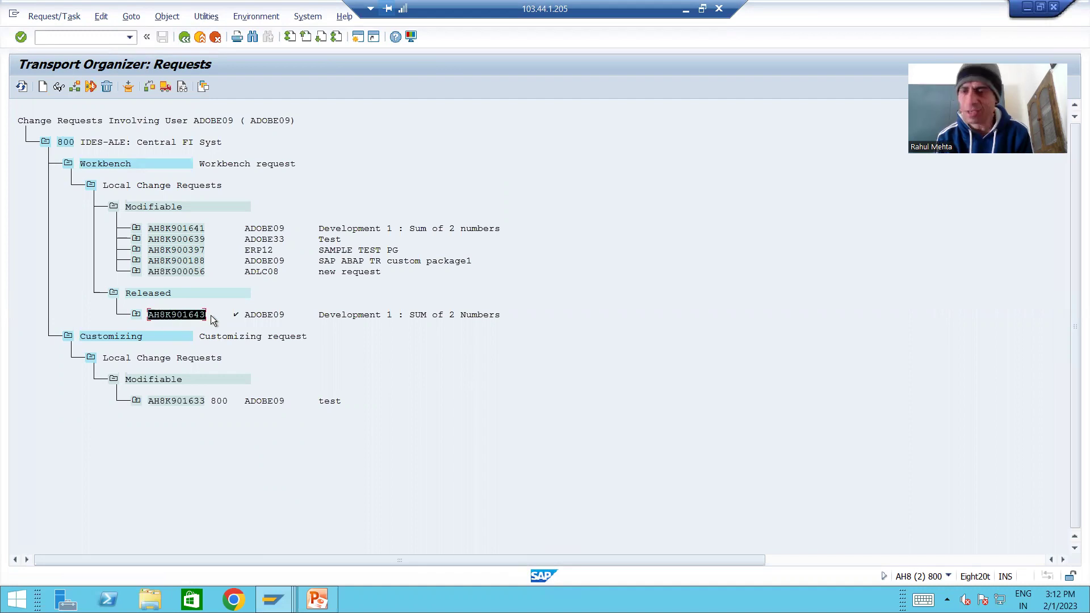
pyautogui.hotkey('ctrl', 'c')
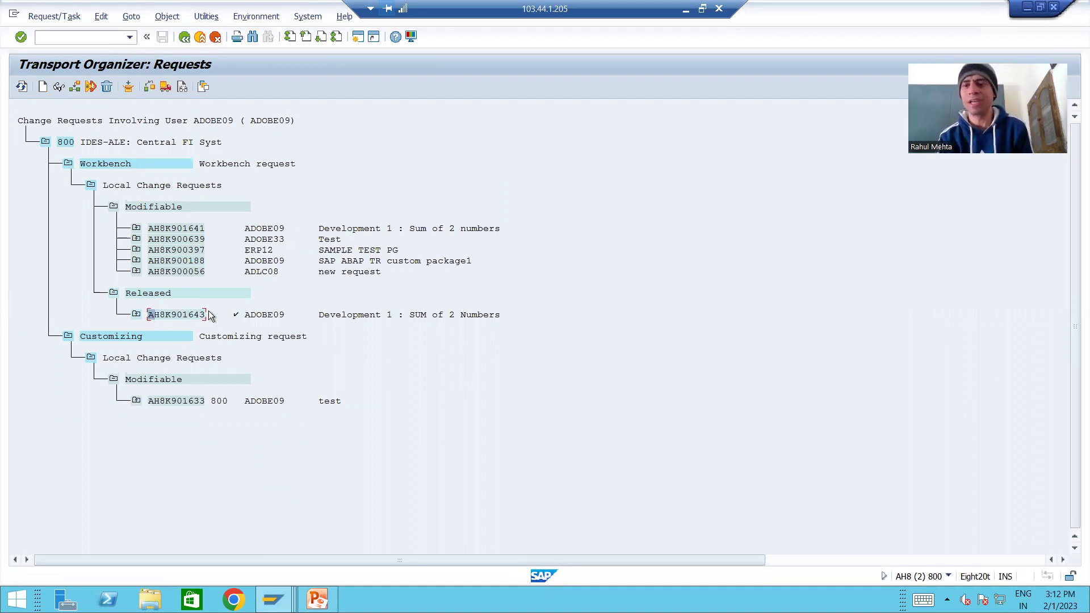
pyautogui.click(145, 312)
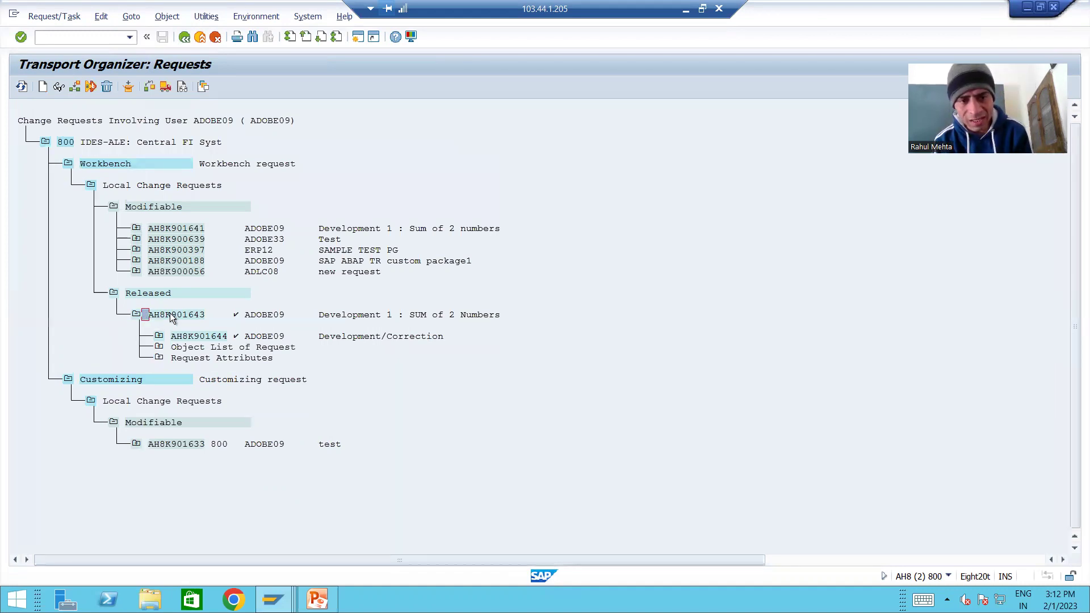
pyautogui.hotkey('ctrl', 'c')
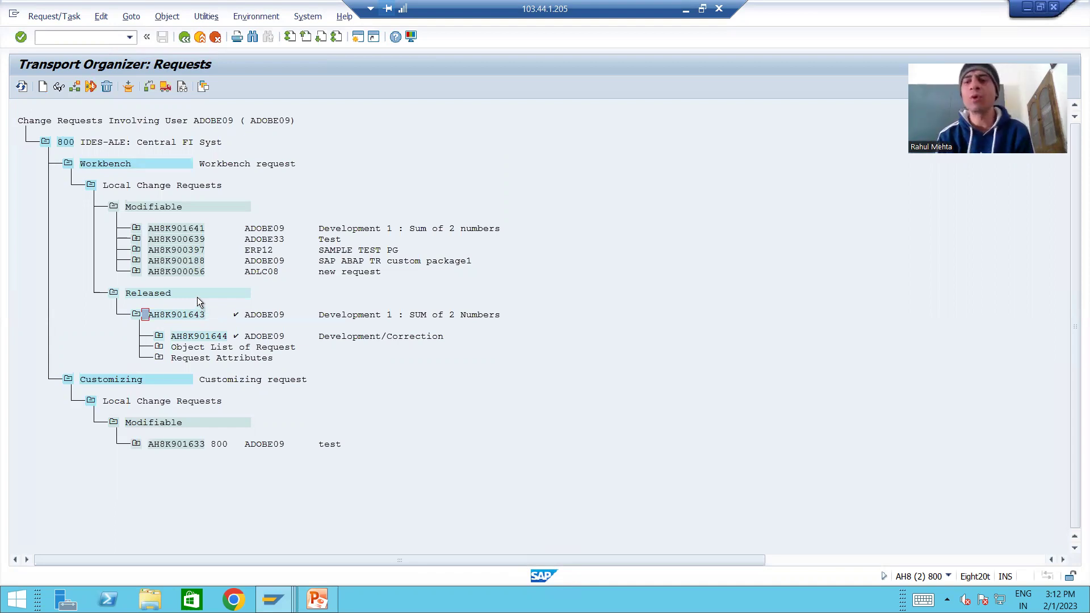
pyautogui.doubleClick(168, 313)
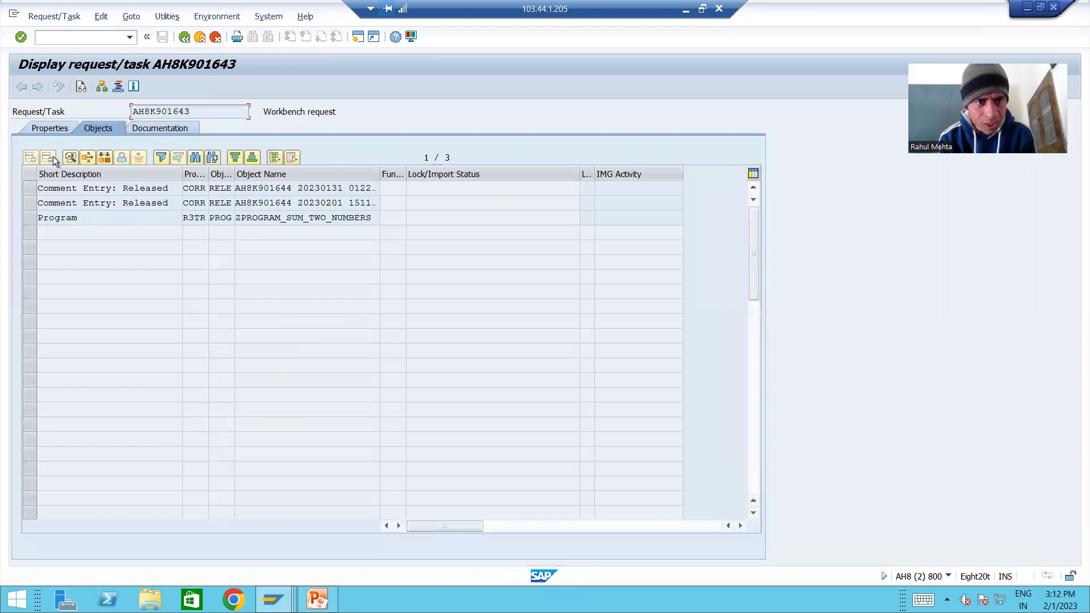
pyautogui.click(50, 129)
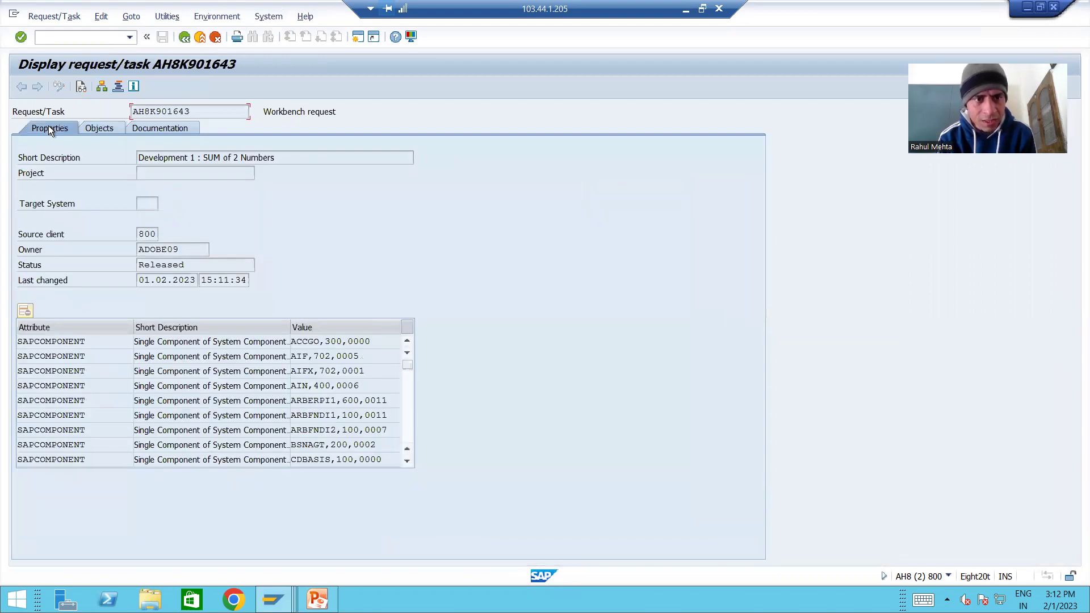
pyautogui.click(162, 264)
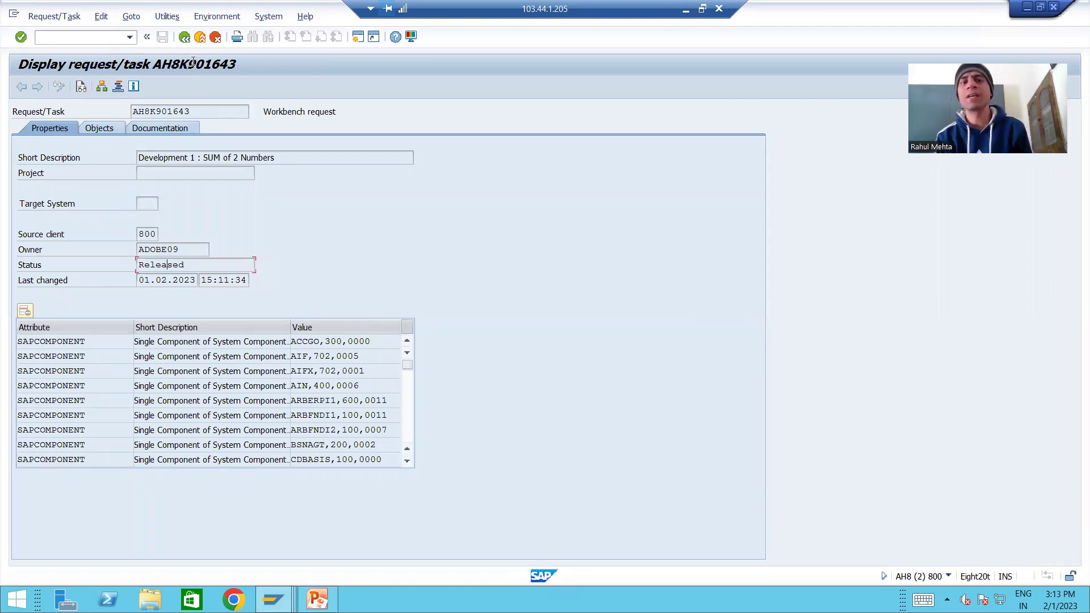
pyautogui.press('F3')
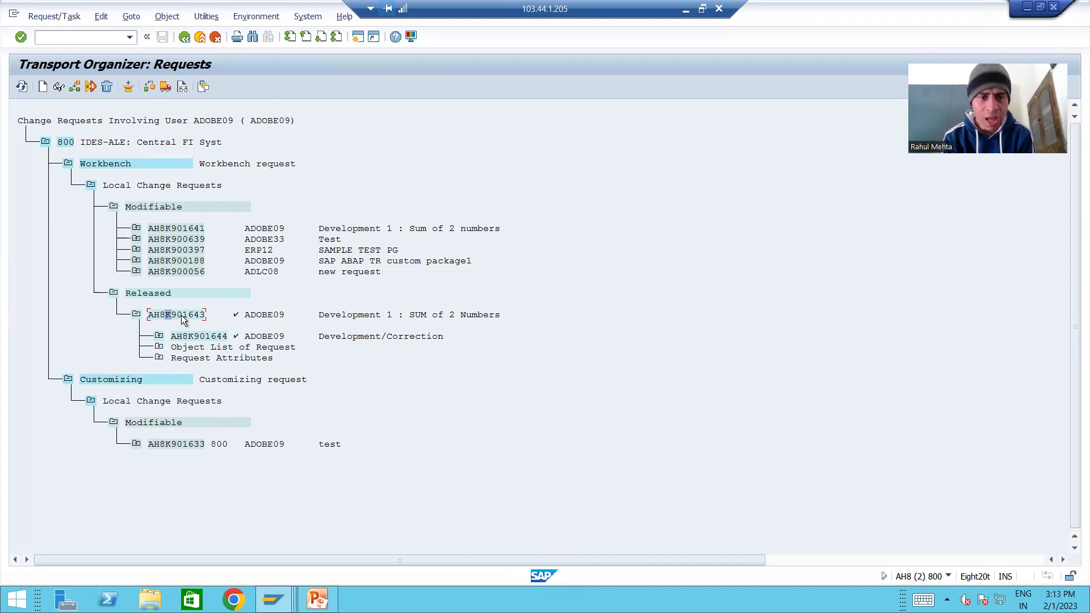
pyautogui.press('Right')
pyautogui.press('Right')
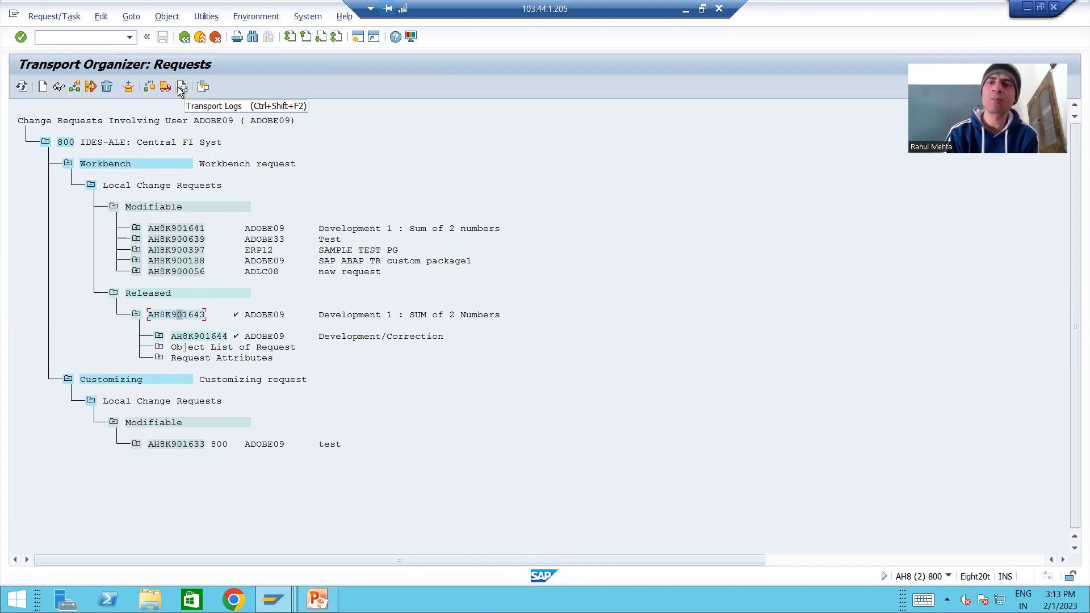